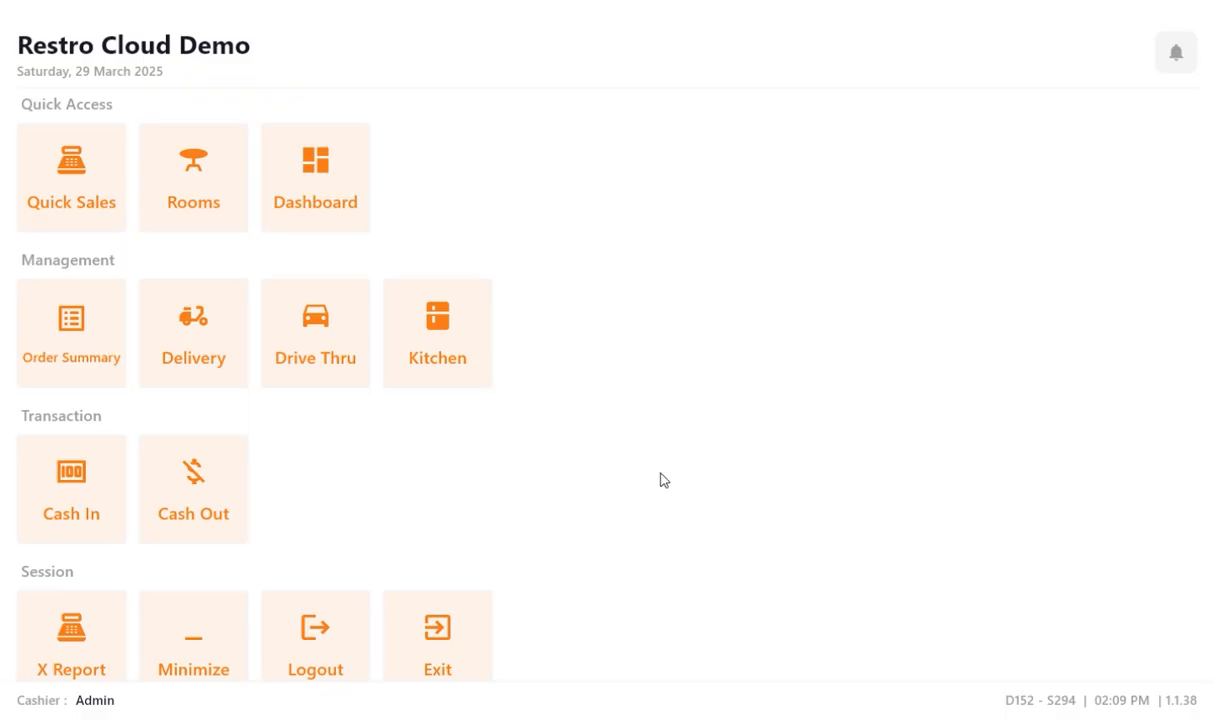
Start a new takeaway order from Rooms and add Beef Sliced Tawa from the Starters category.
click(198, 191)
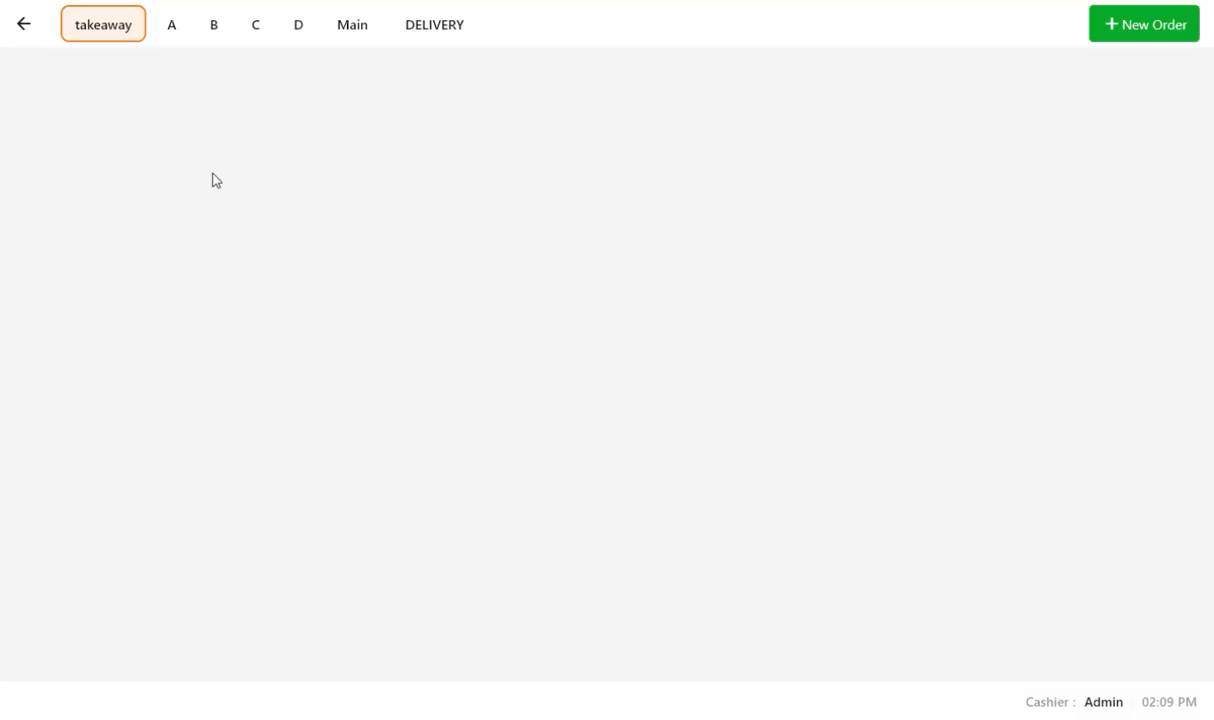
click(1124, 28)
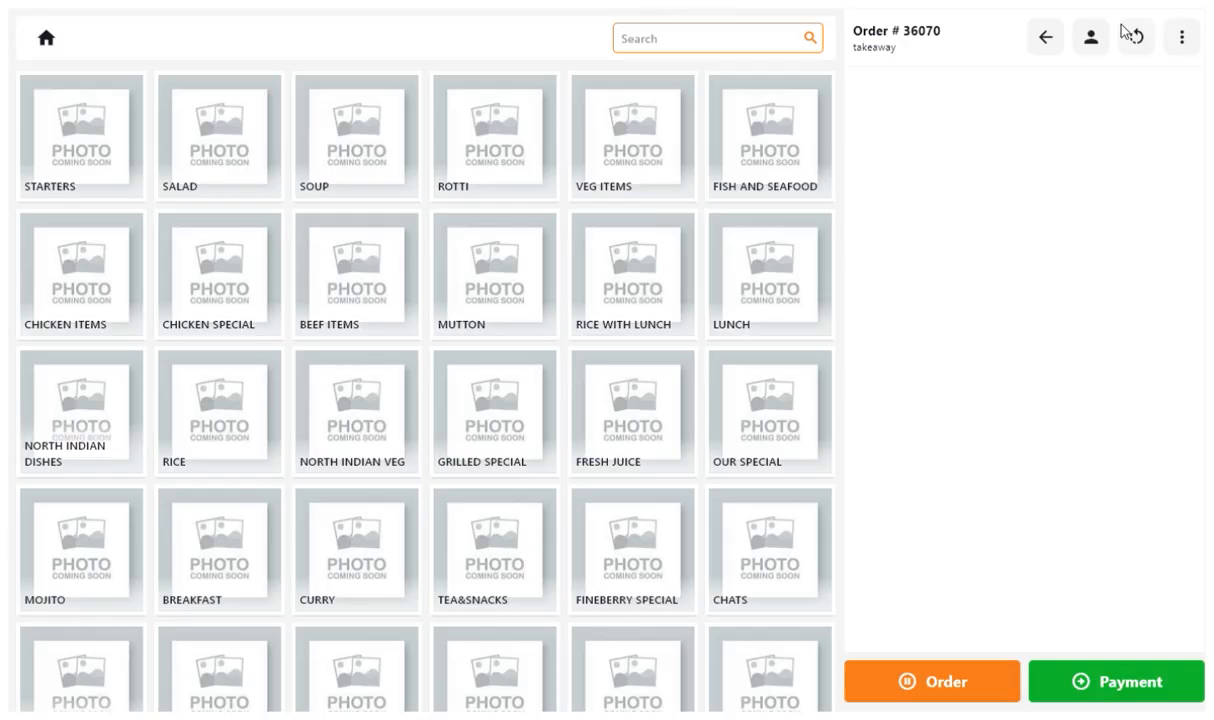
click(95, 172)
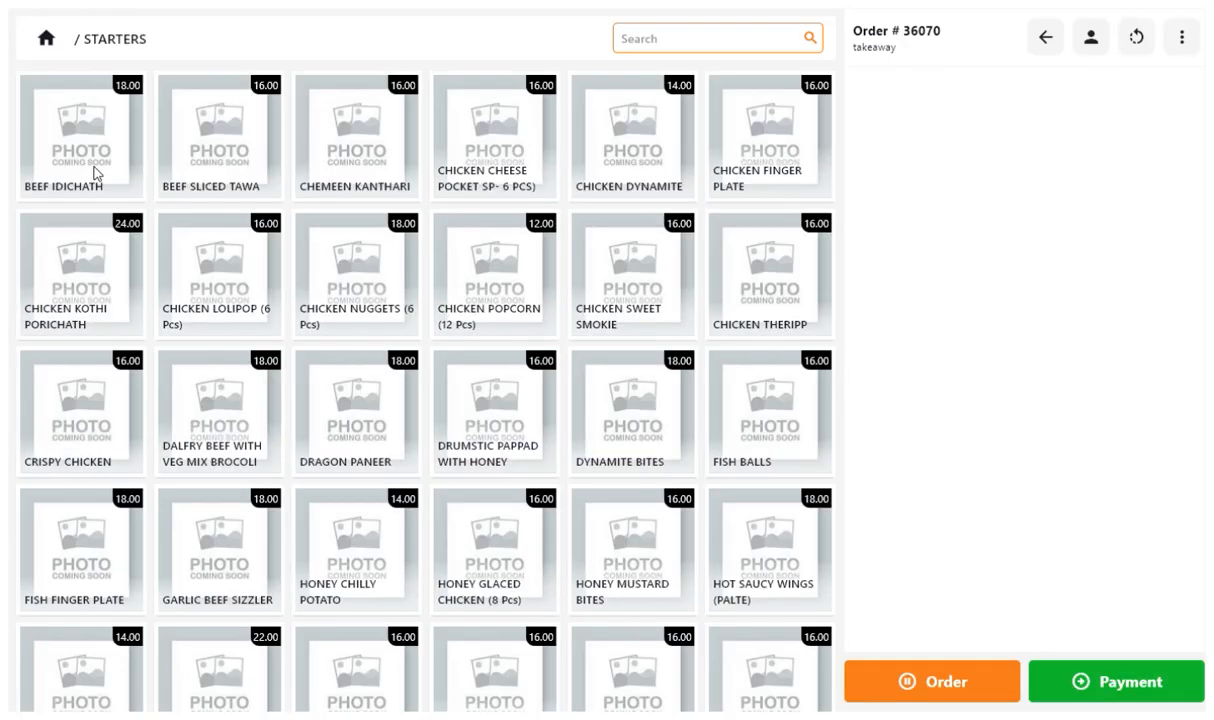
click(204, 171)
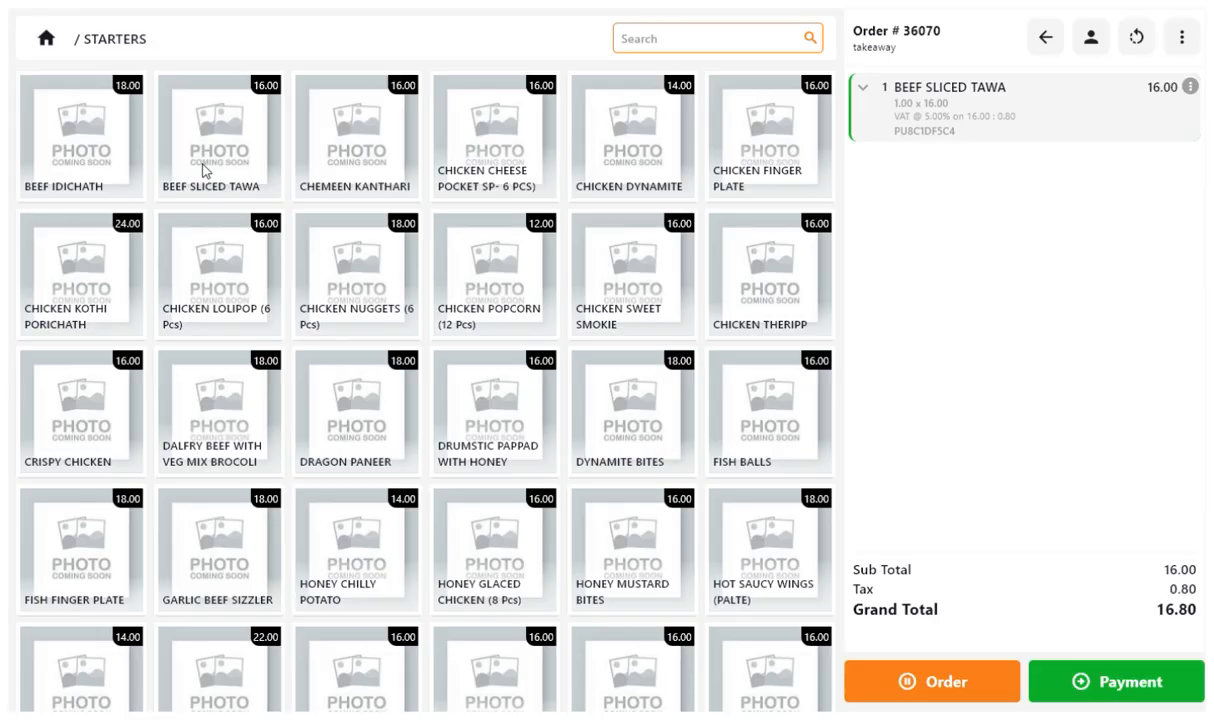
Search the menu for tea and add Black Tea to the order.
click(696, 42)
text(tea)
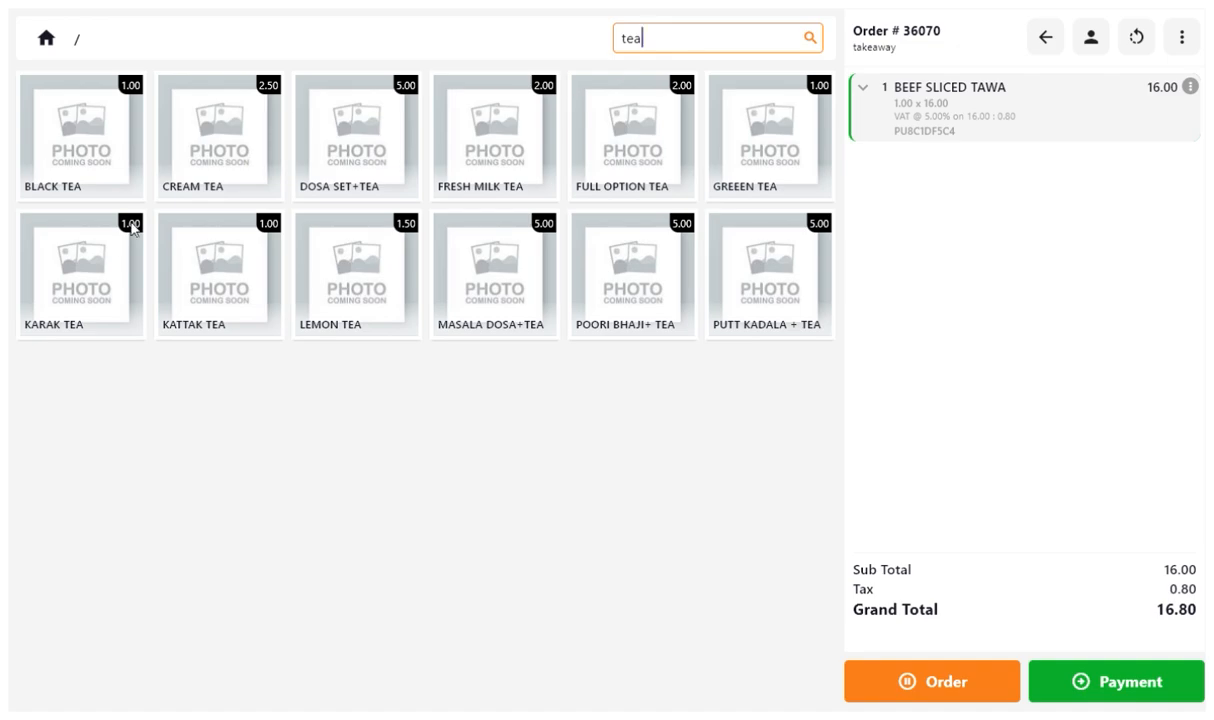
click(115, 155)
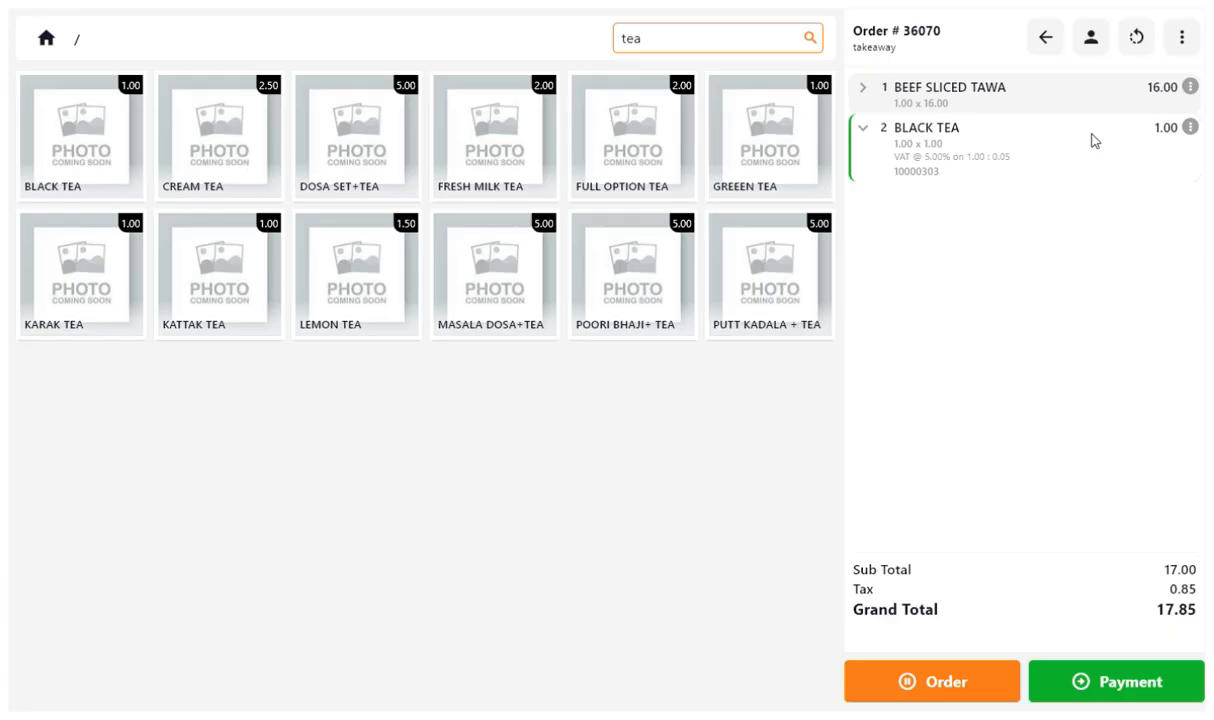
Apply a 10% discount to the whole bill.
click(1182, 42)
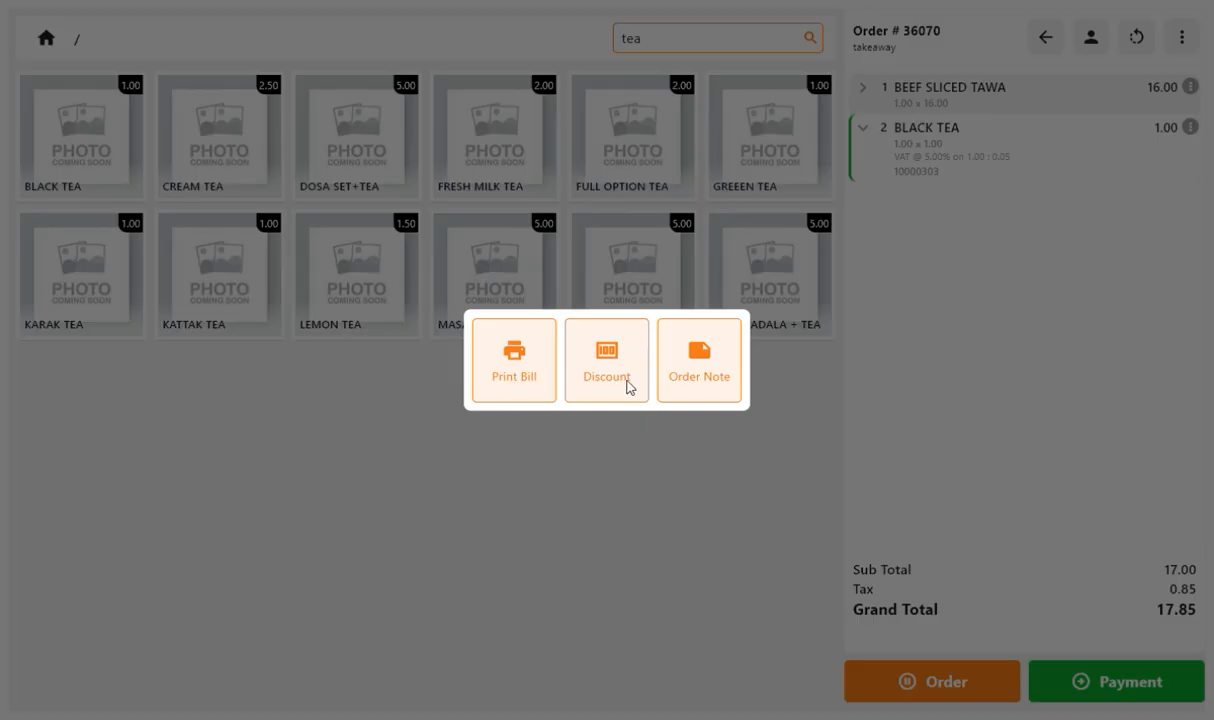
click(629, 387)
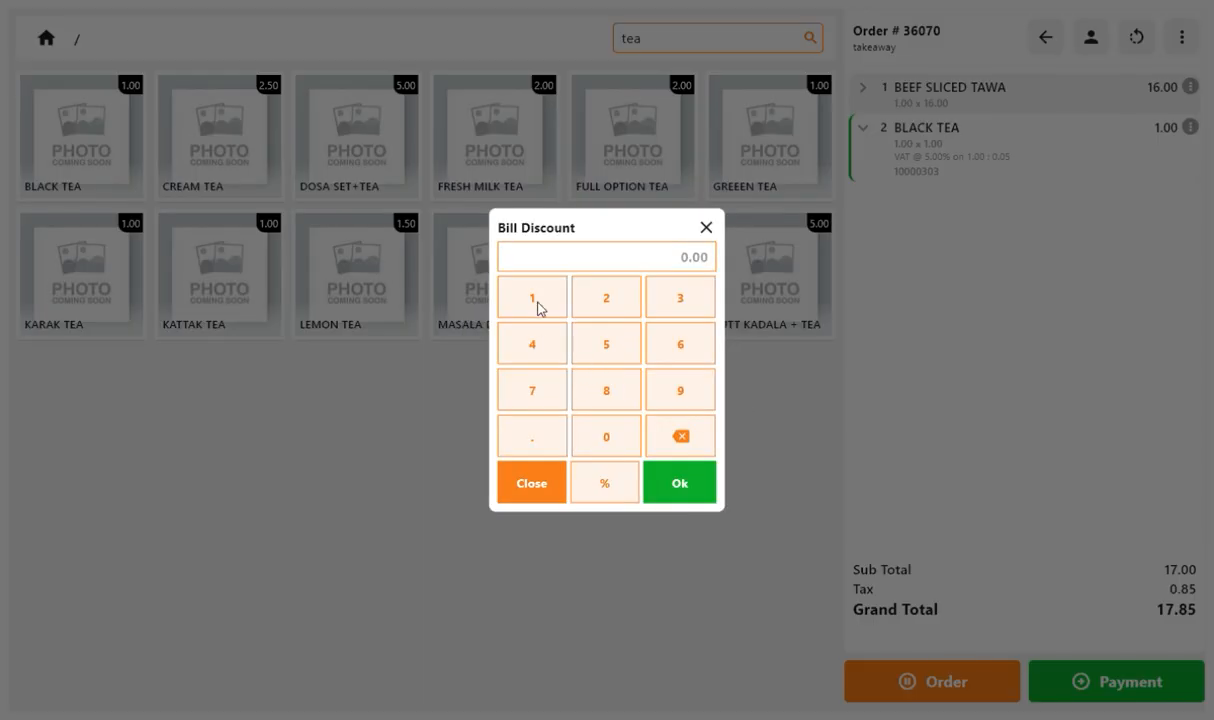
click(538, 303)
click(619, 441)
click(614, 487)
click(698, 490)
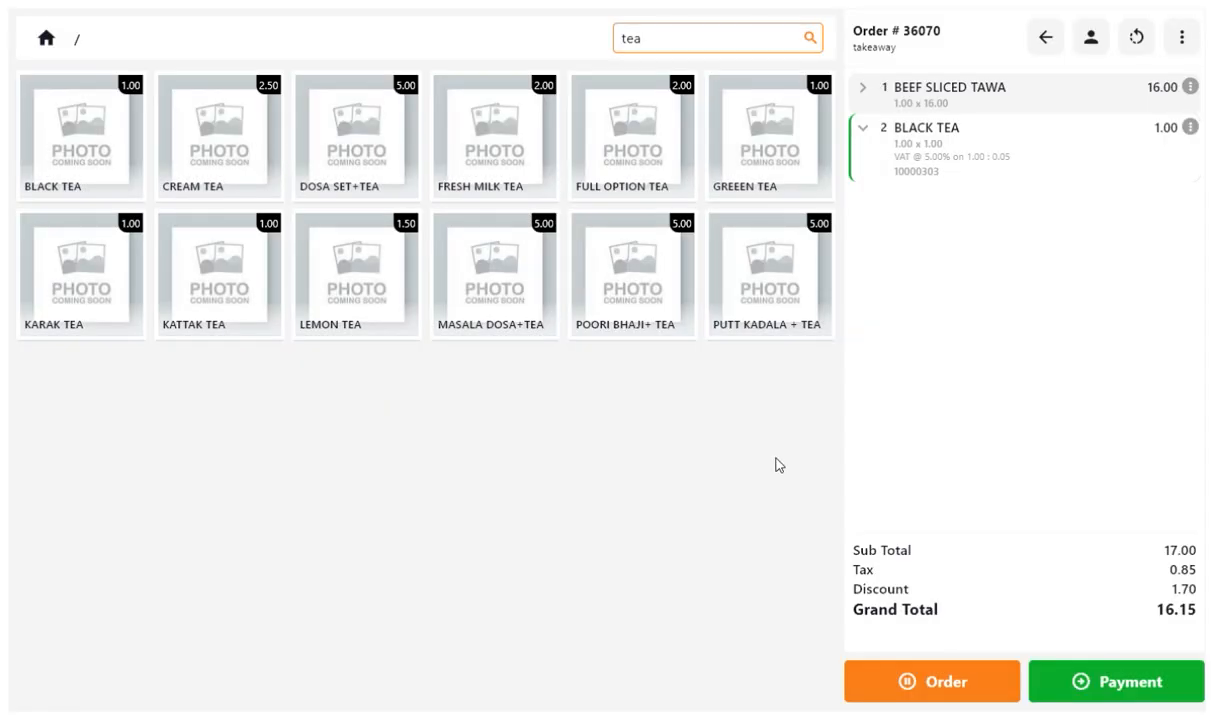
Add the preset order note Cash to the order.
click(1181, 37)
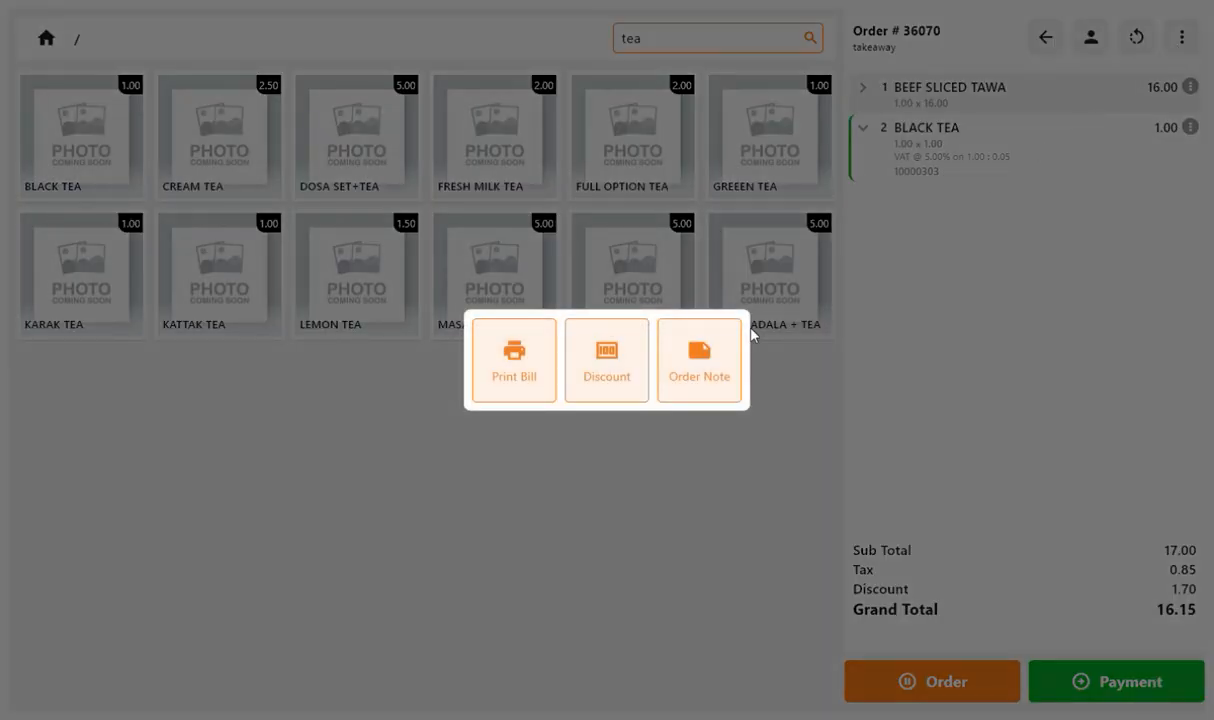
click(716, 379)
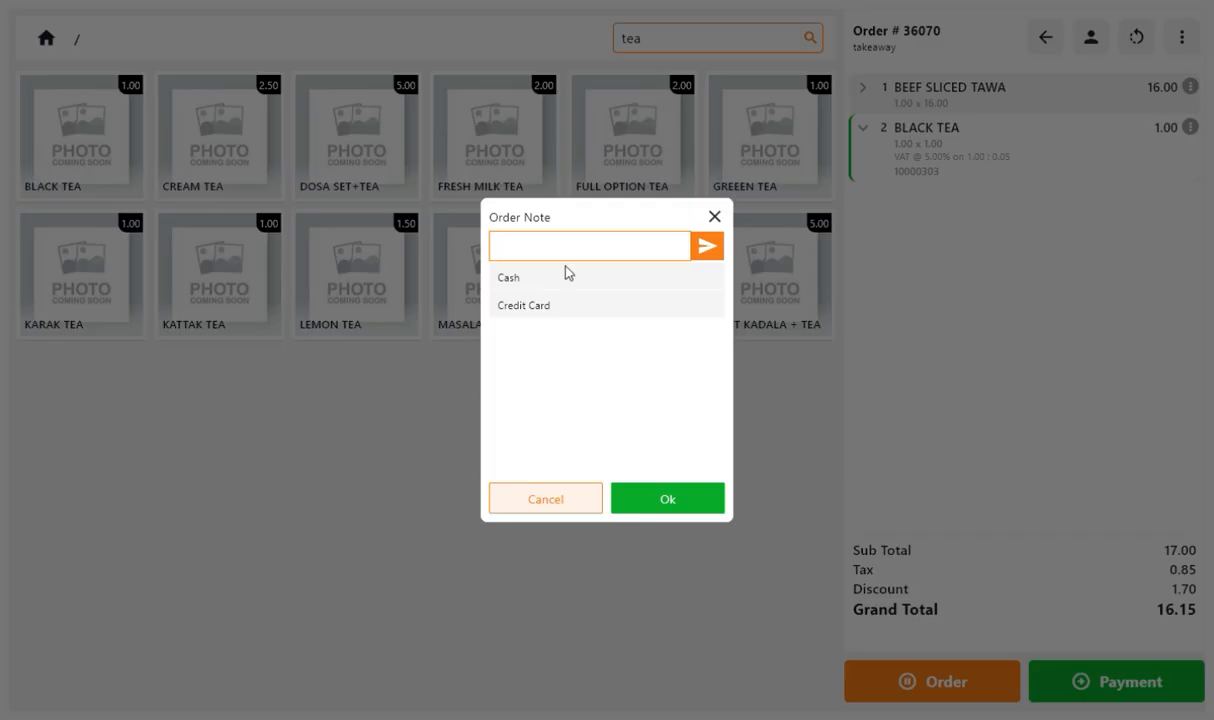
click(537, 278)
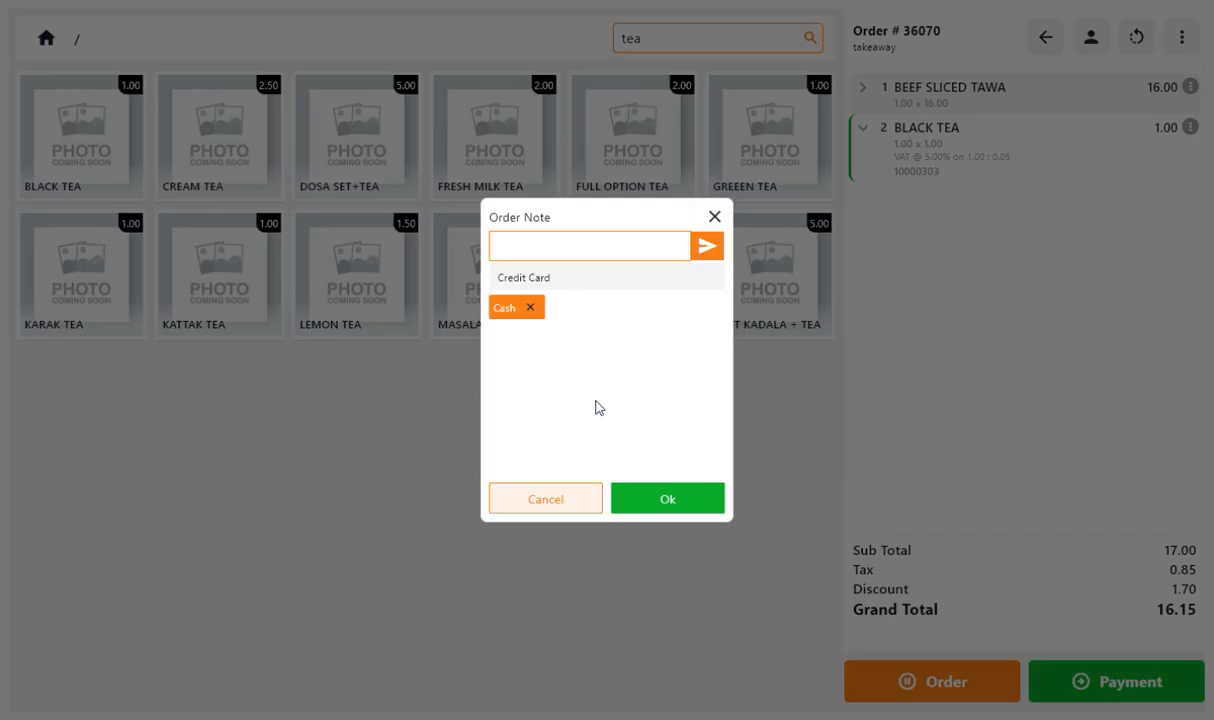
click(677, 504)
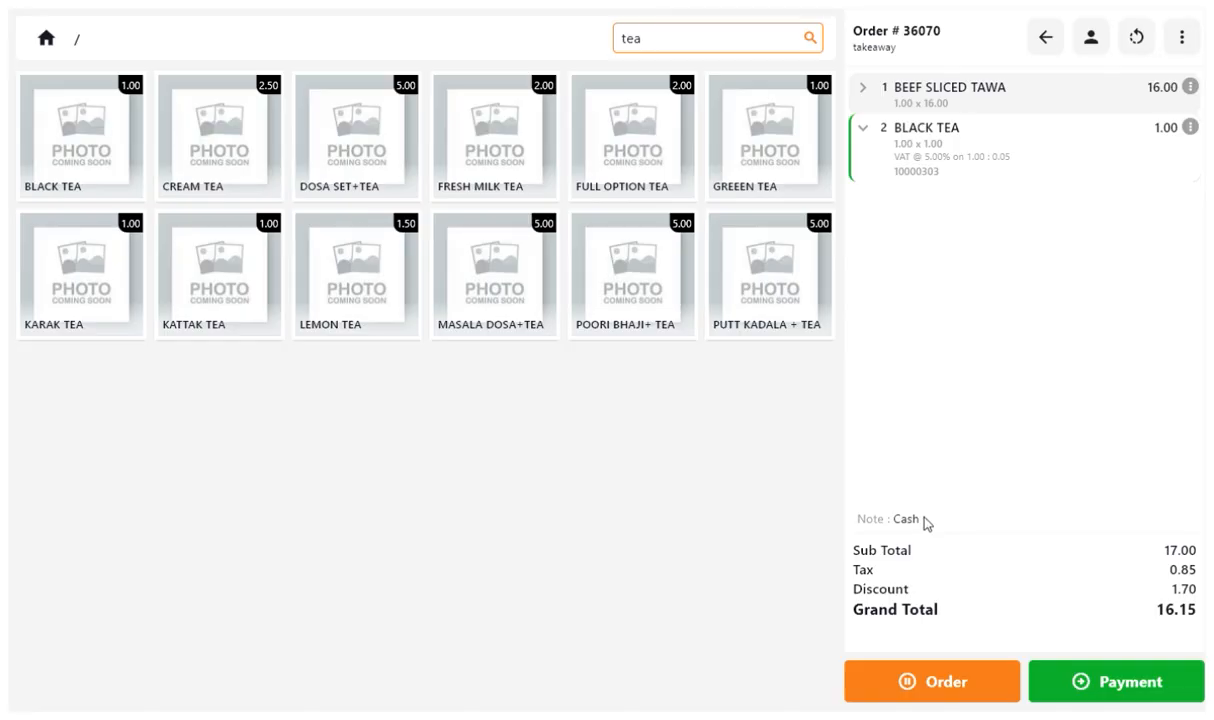
Add the kitchen note Sugger Less to the Black Tea line.
click(1191, 87)
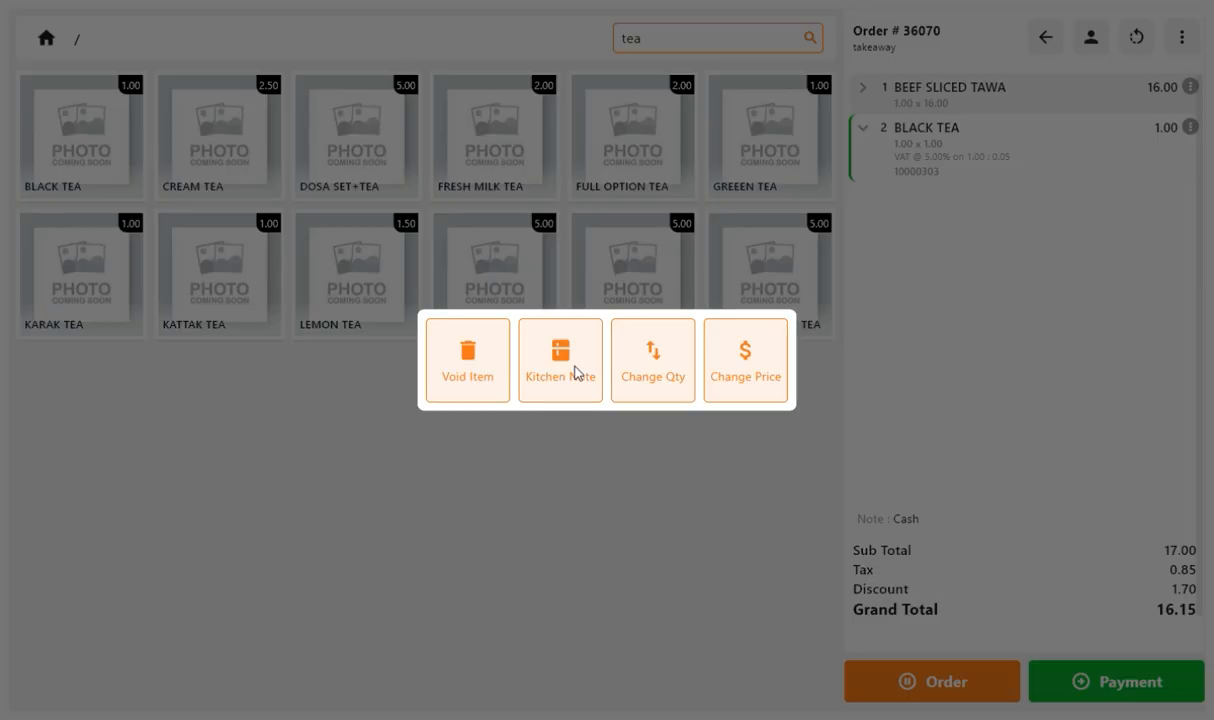
click(575, 374)
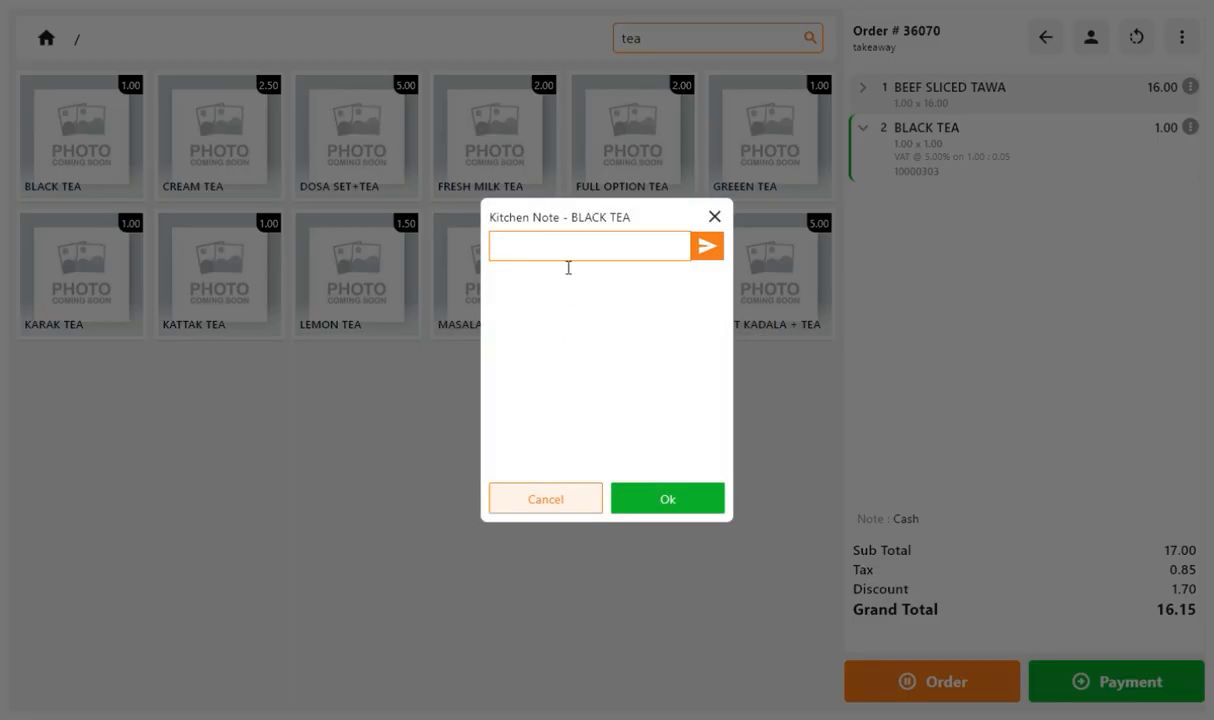
text(Sugger Less)
click(700, 249)
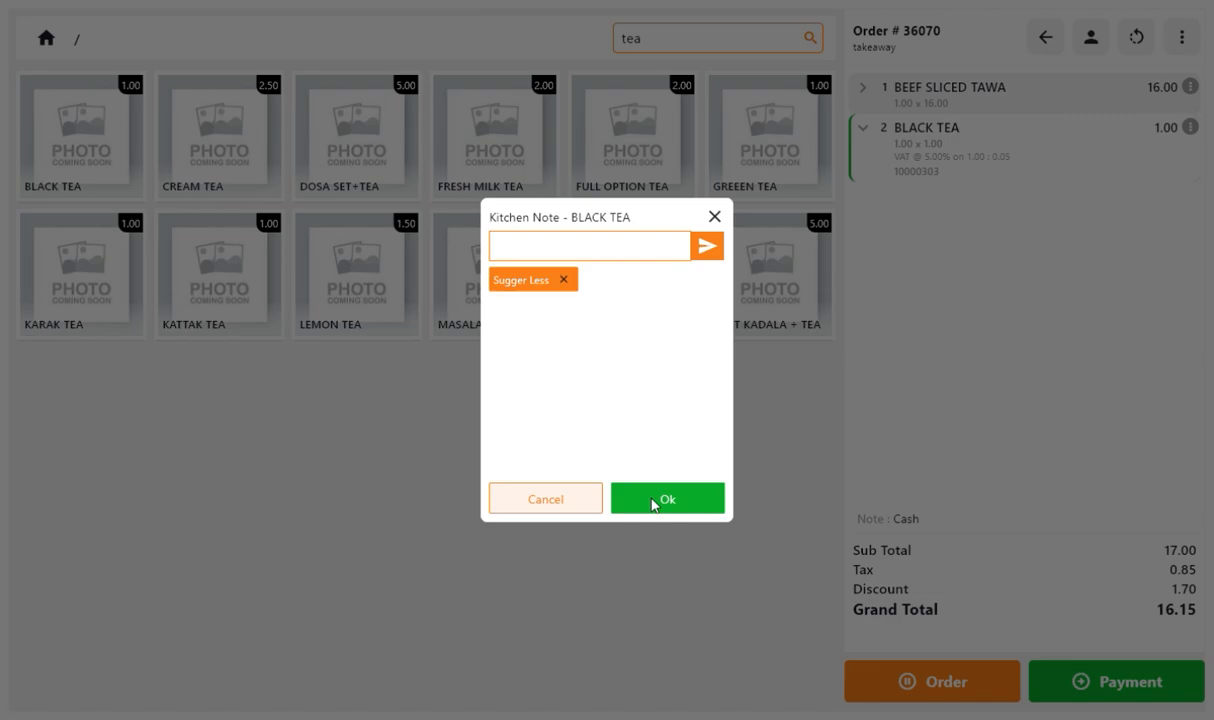
click(653, 502)
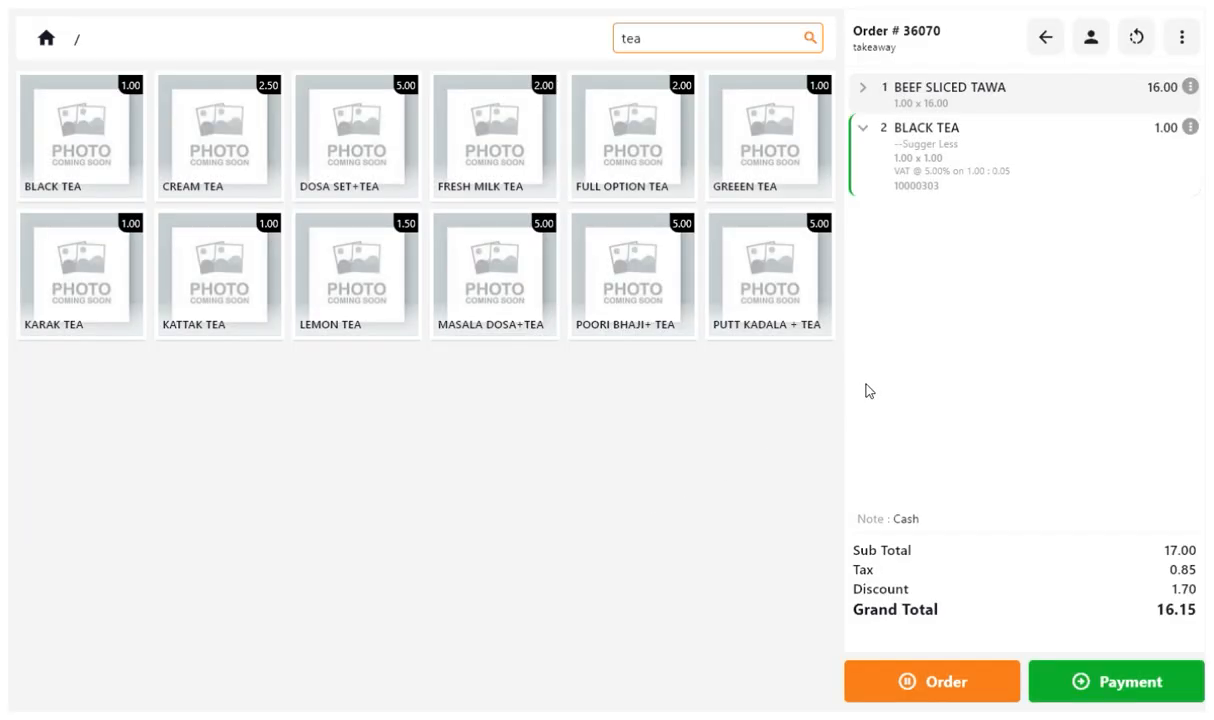
Change the Black Tea quantity to 2.
click(1191, 130)
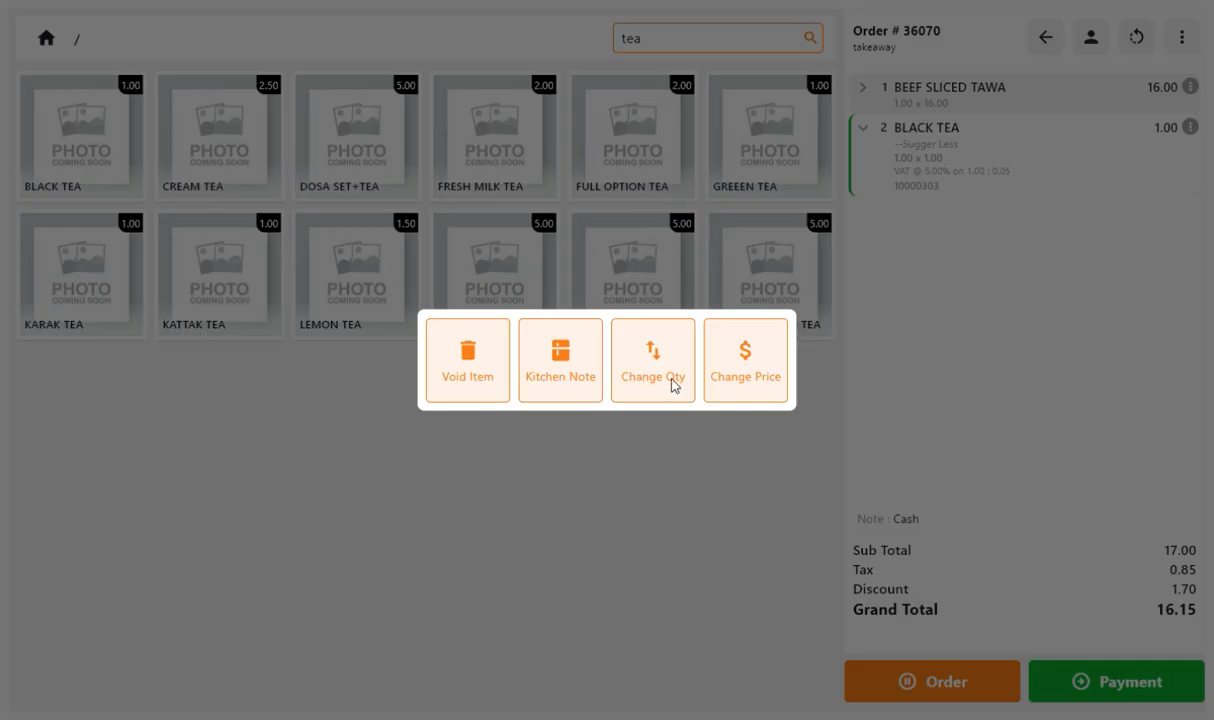
click(640, 366)
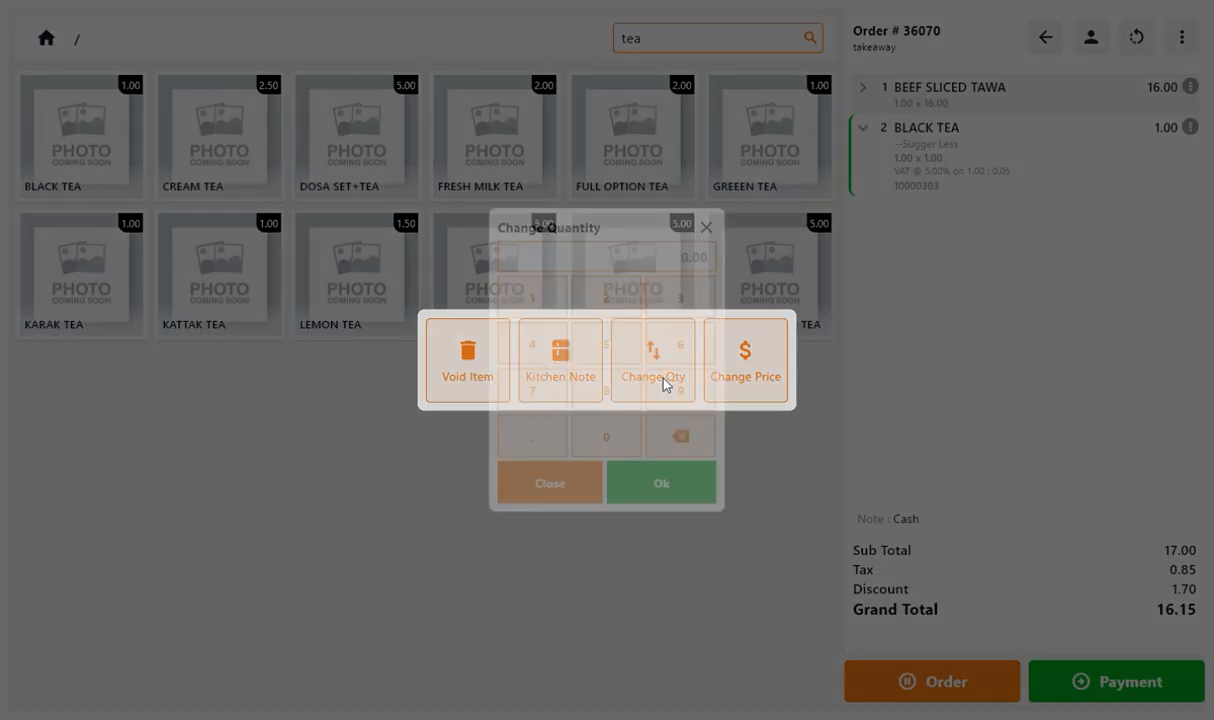
click(604, 298)
click(659, 486)
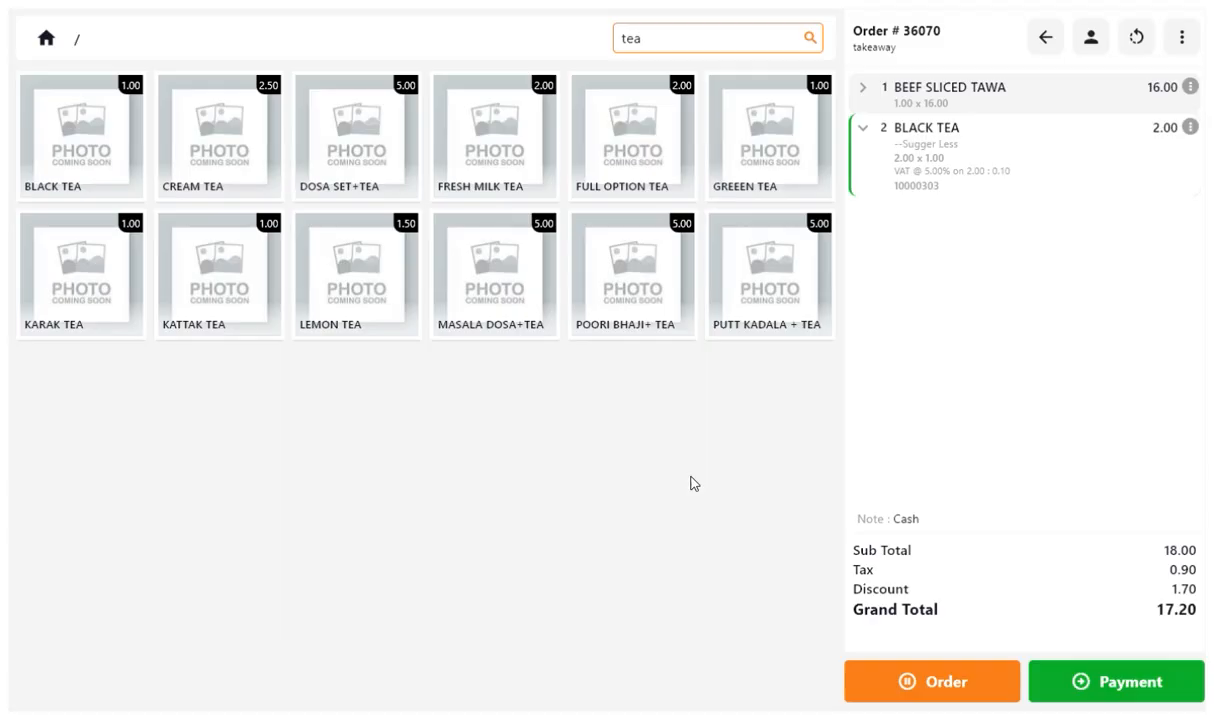
Change the Black Tea unit price to 1.5.
click(1190, 128)
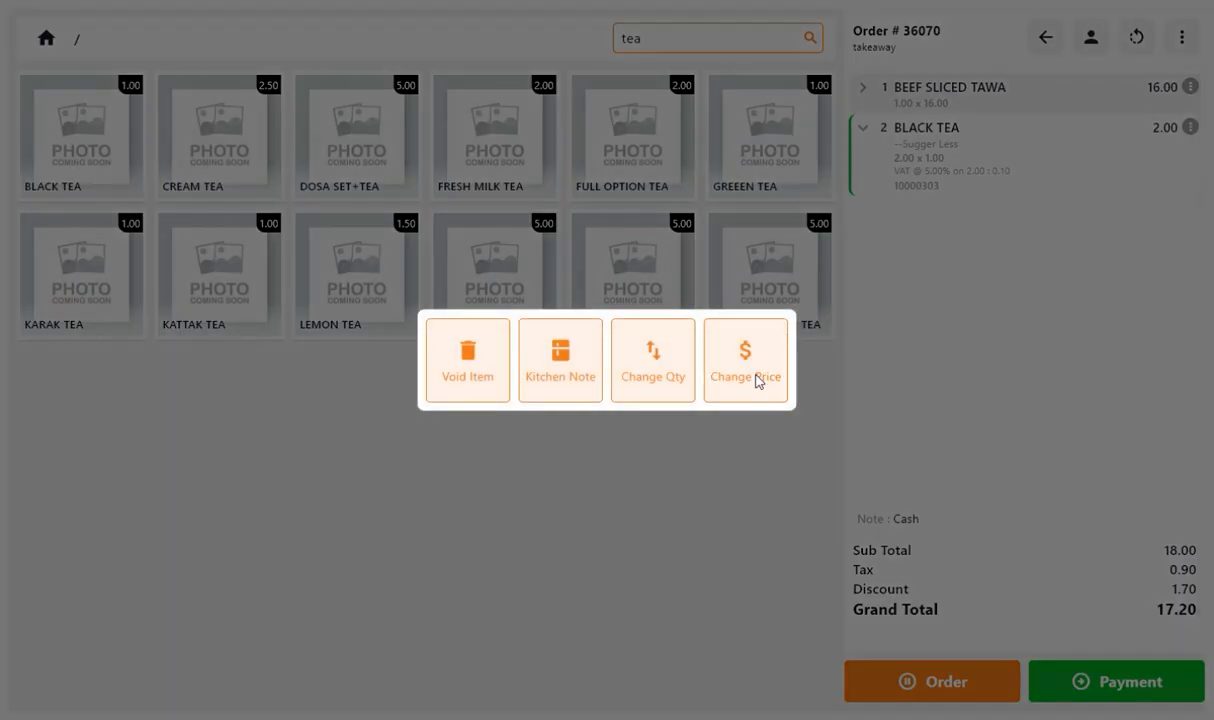
click(756, 376)
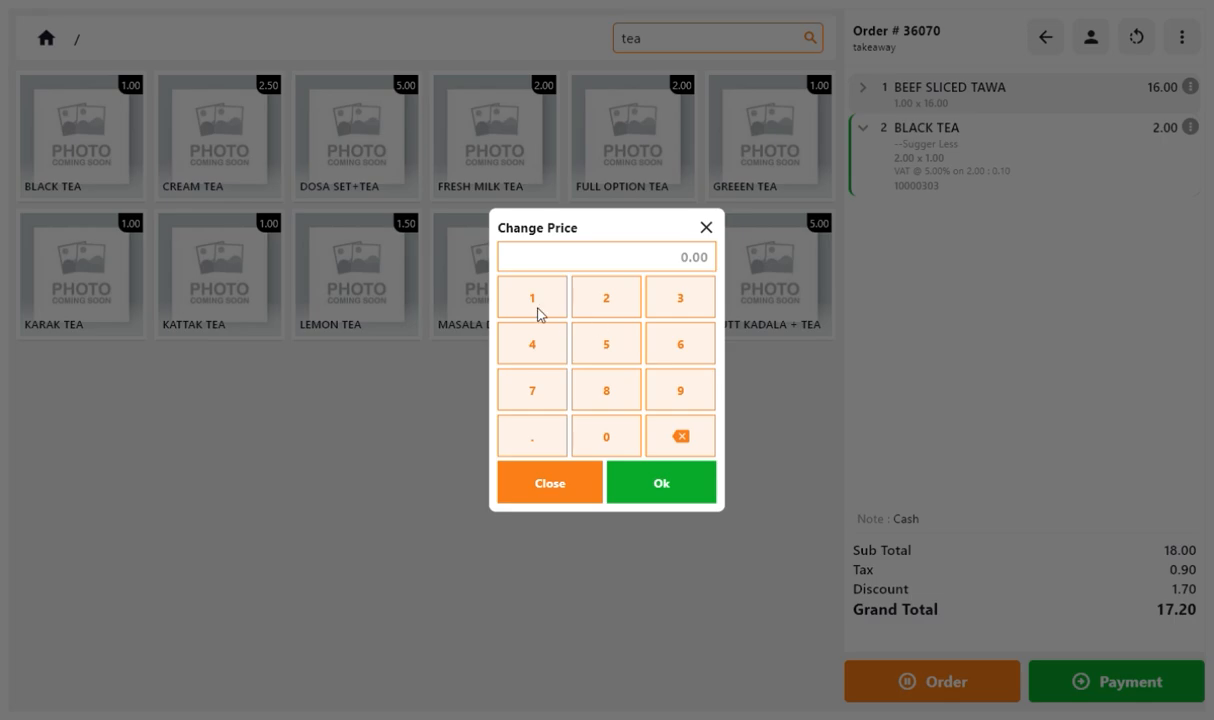
click(538, 308)
click(535, 432)
click(592, 340)
click(652, 484)
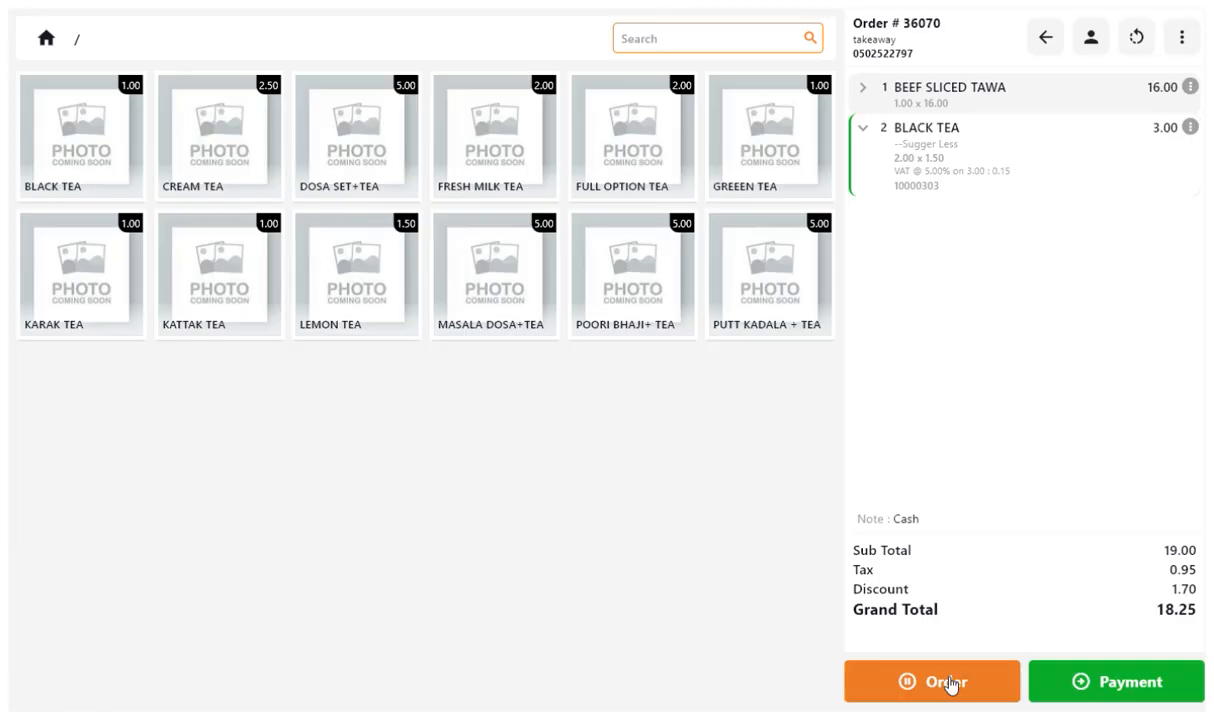
Place the order and reopen order #36070 from the takeaway list.
click(950, 684)
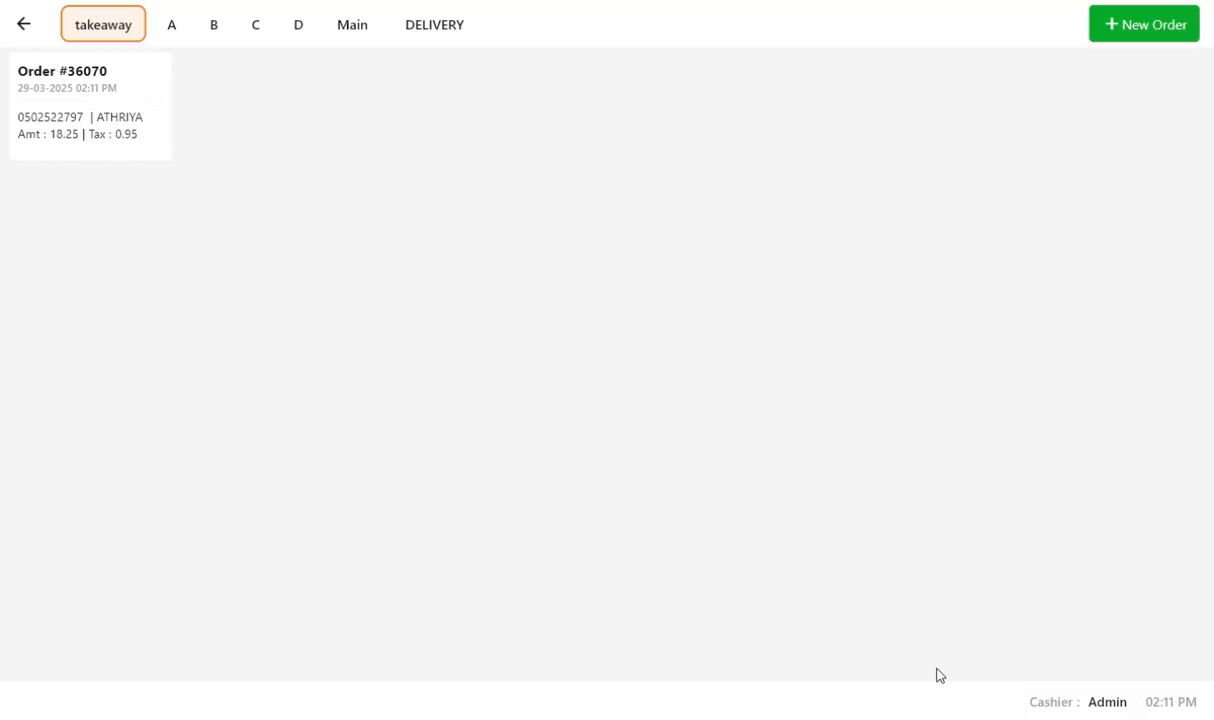
click(88, 113)
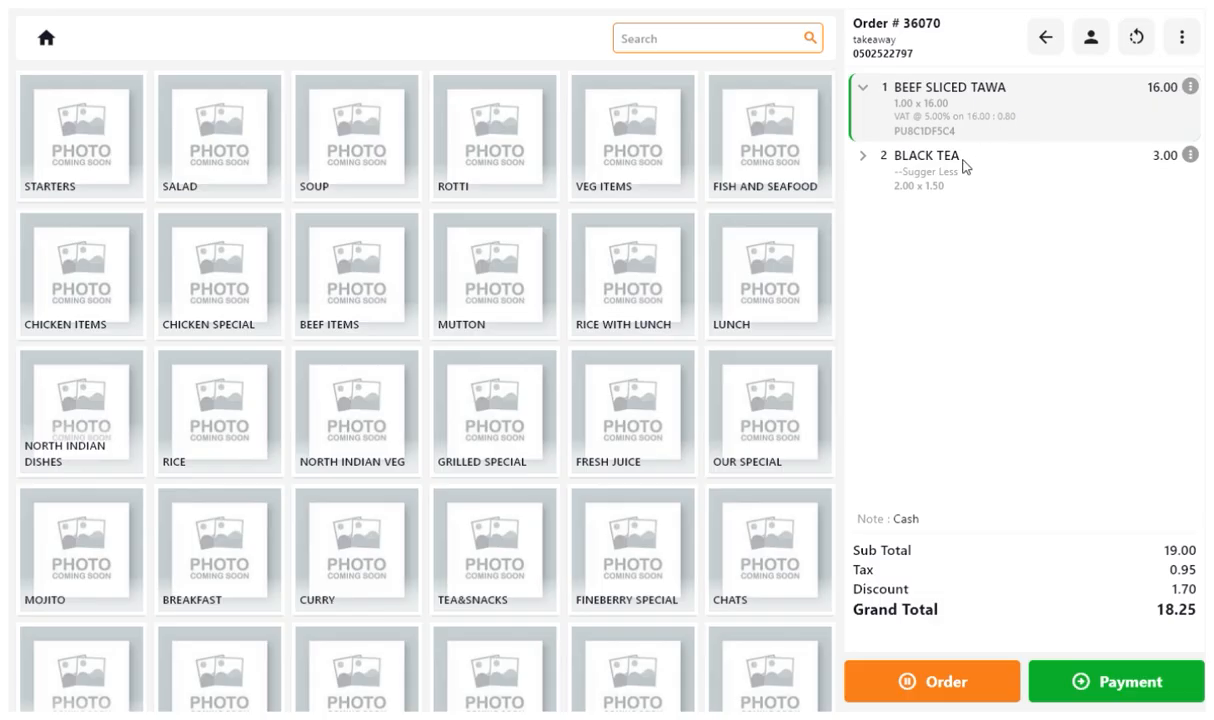
Expand the order's item lines to review their details.
click(963, 160)
click(896, 82)
click(939, 194)
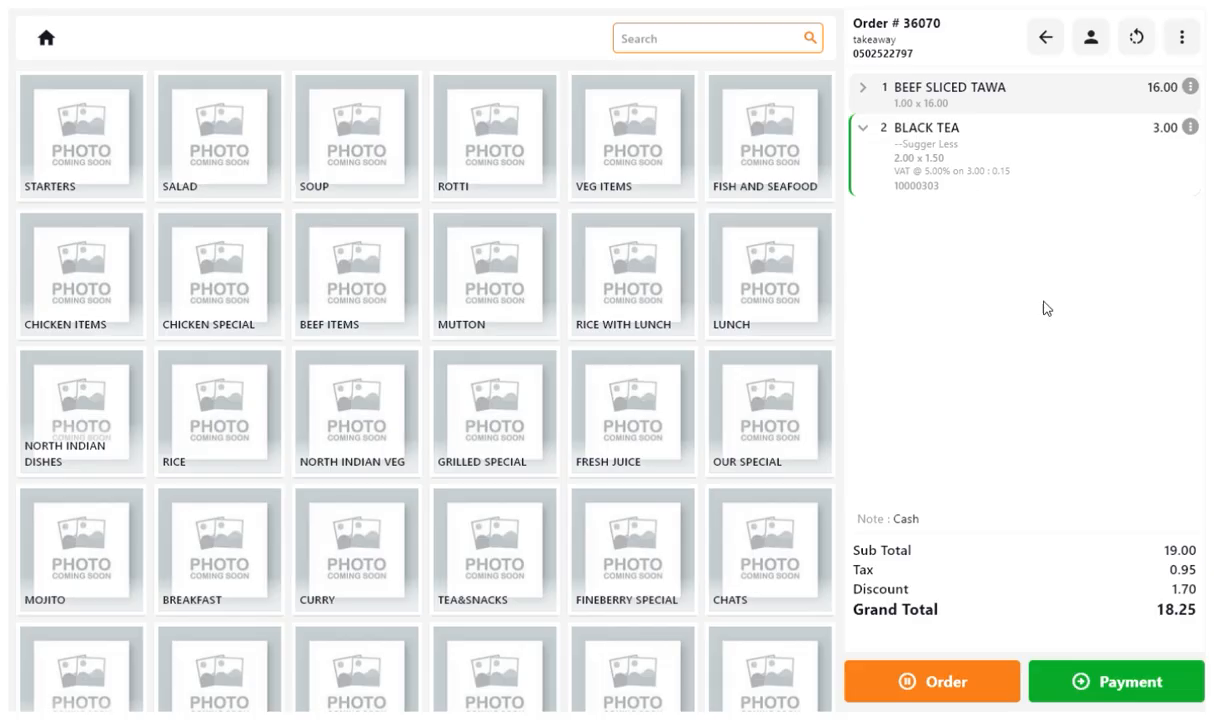
Open payment, switch to Credit Card, and record a 10 credit card payment.
click(1113, 683)
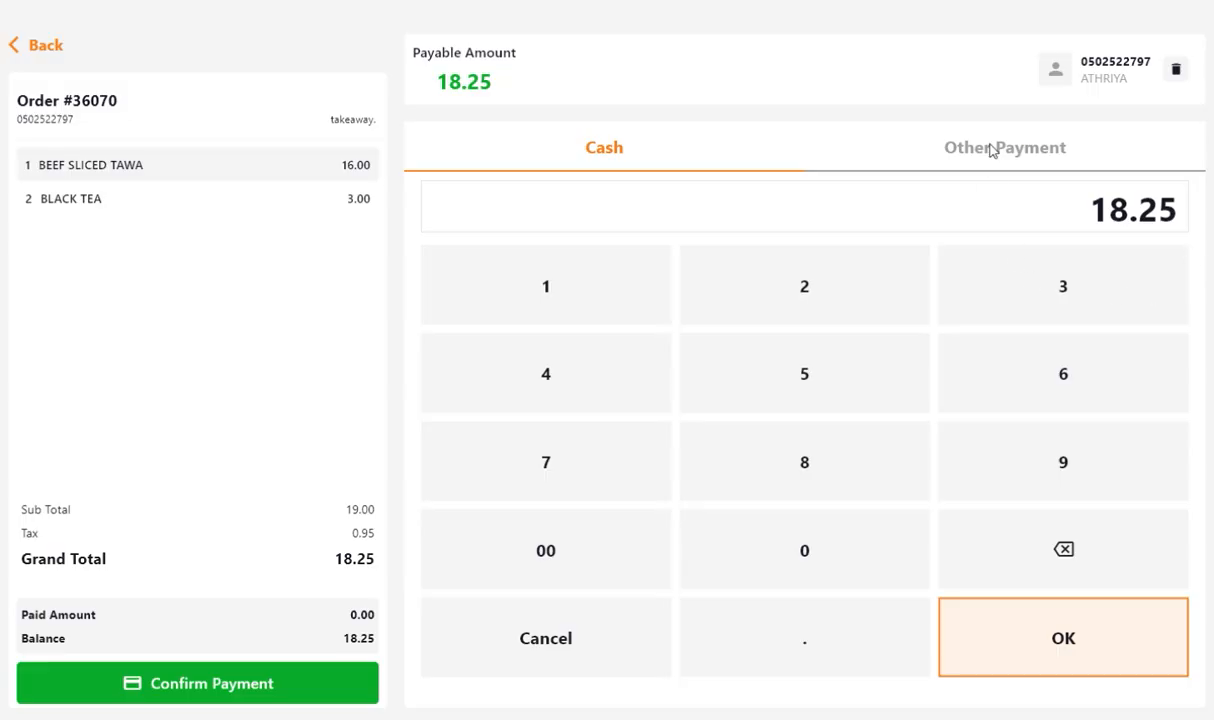
click(941, 150)
click(654, 237)
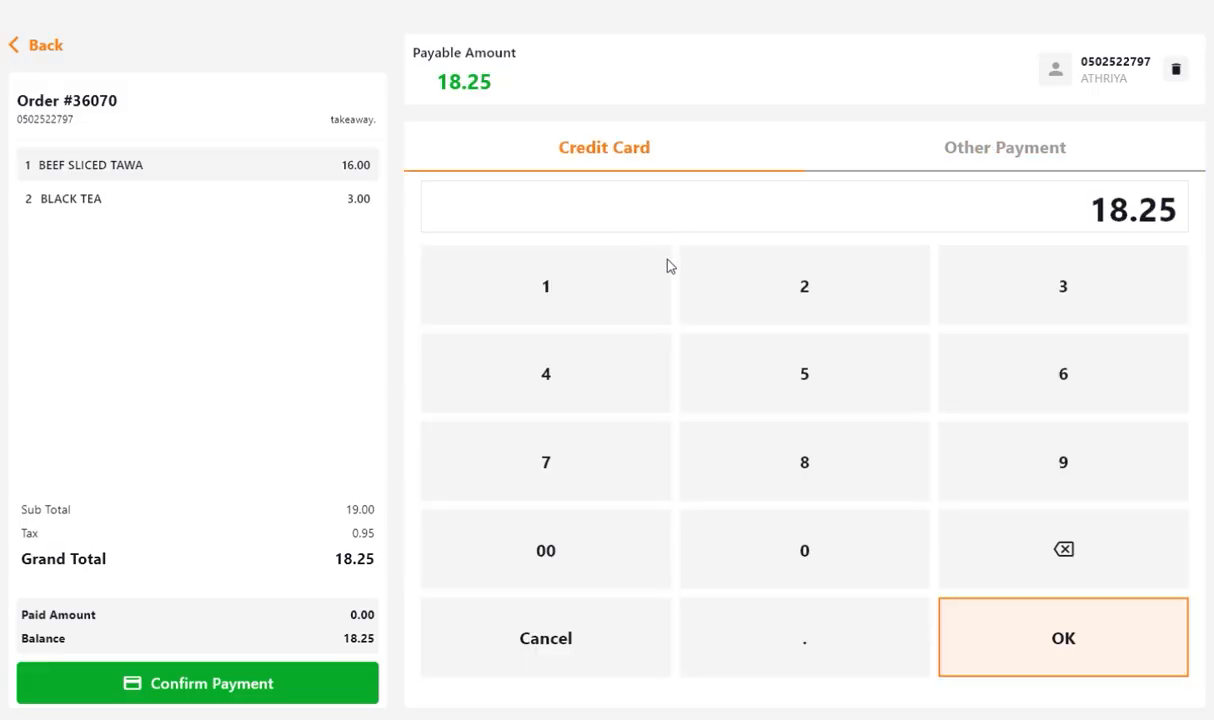
click(586, 286)
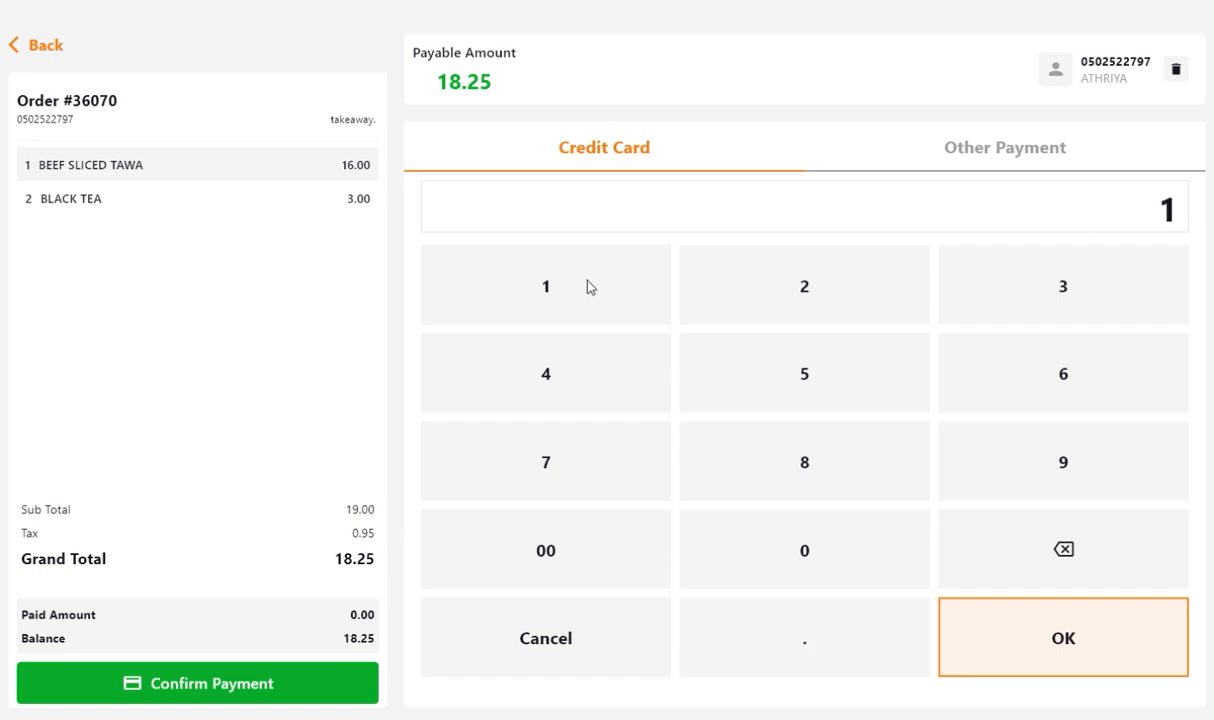
click(803, 560)
click(1115, 635)
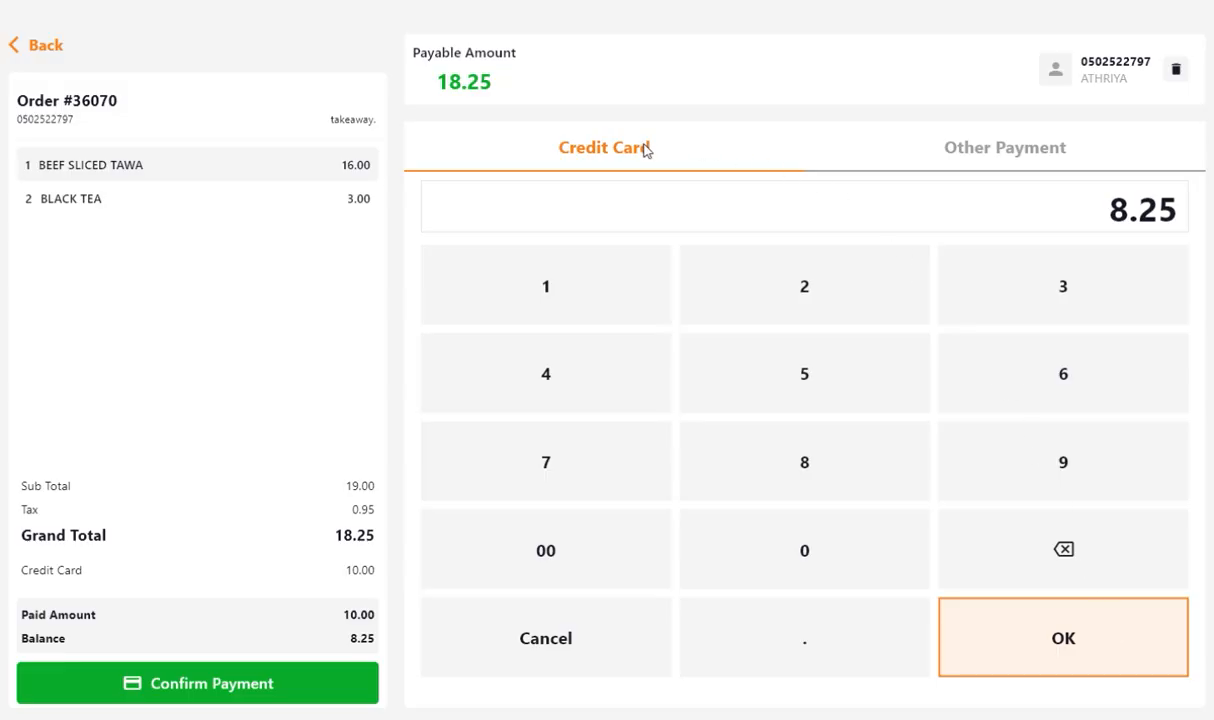
Pay the remaining 8.25 balance in cash to settle the order.
click(926, 150)
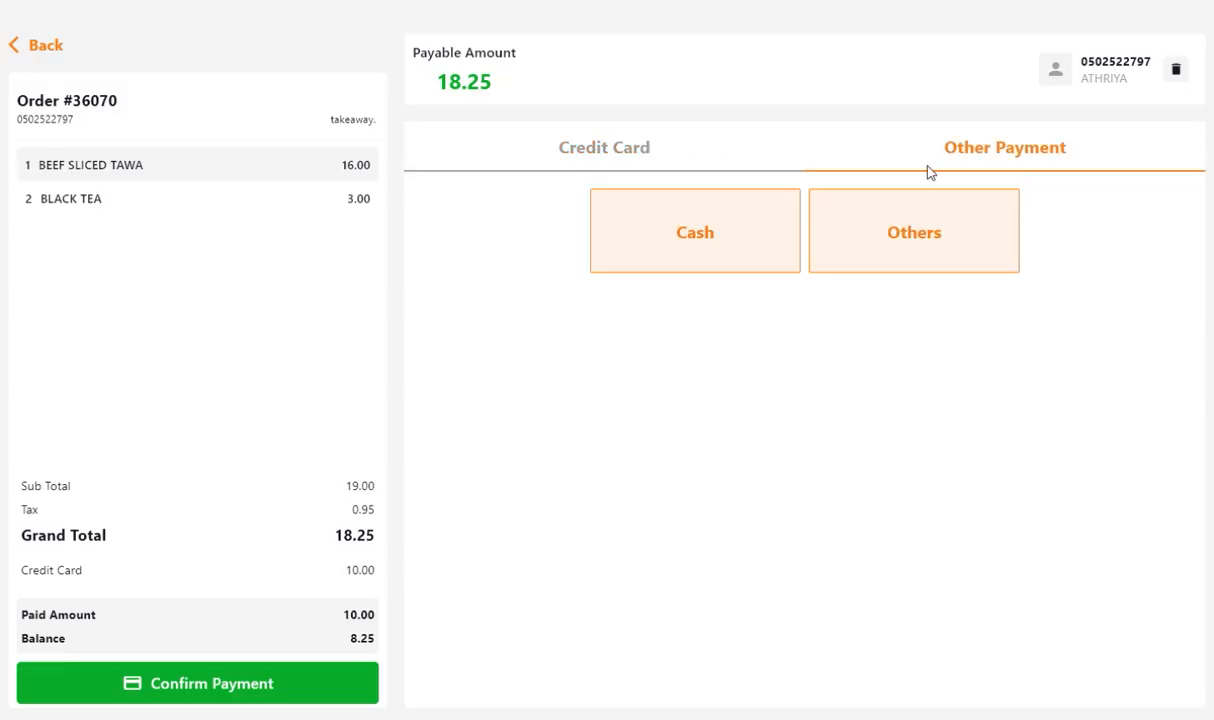
click(718, 228)
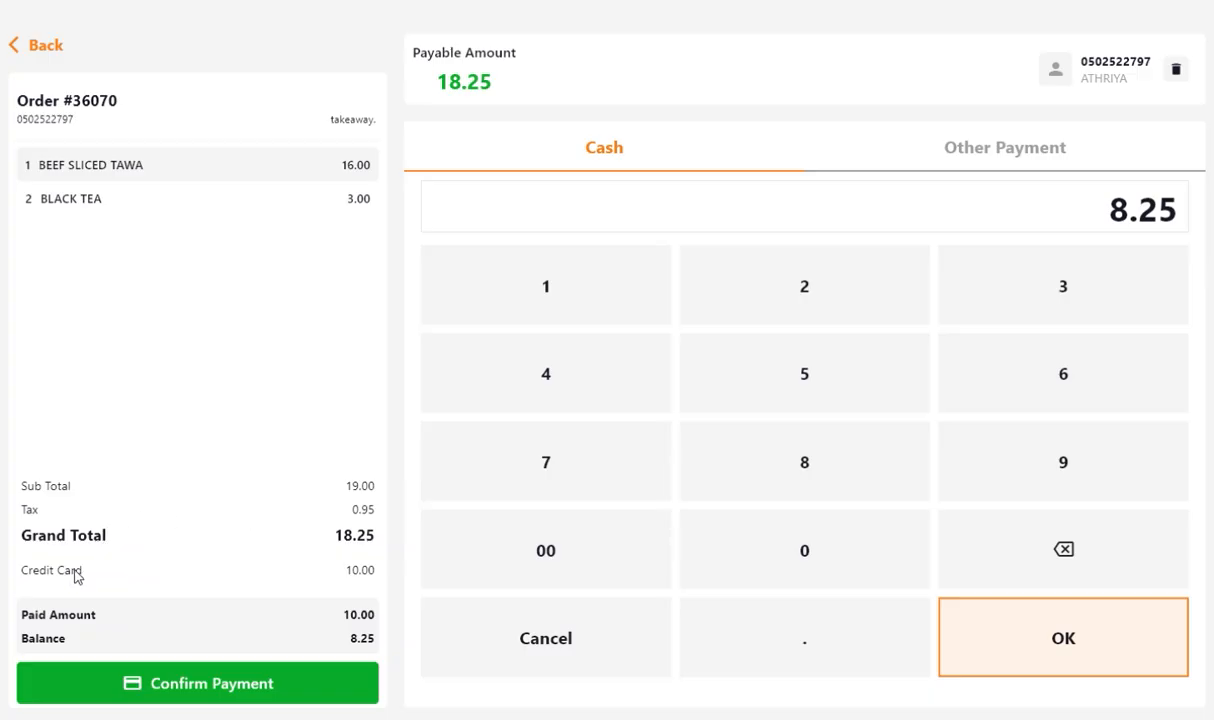
click(1064, 638)
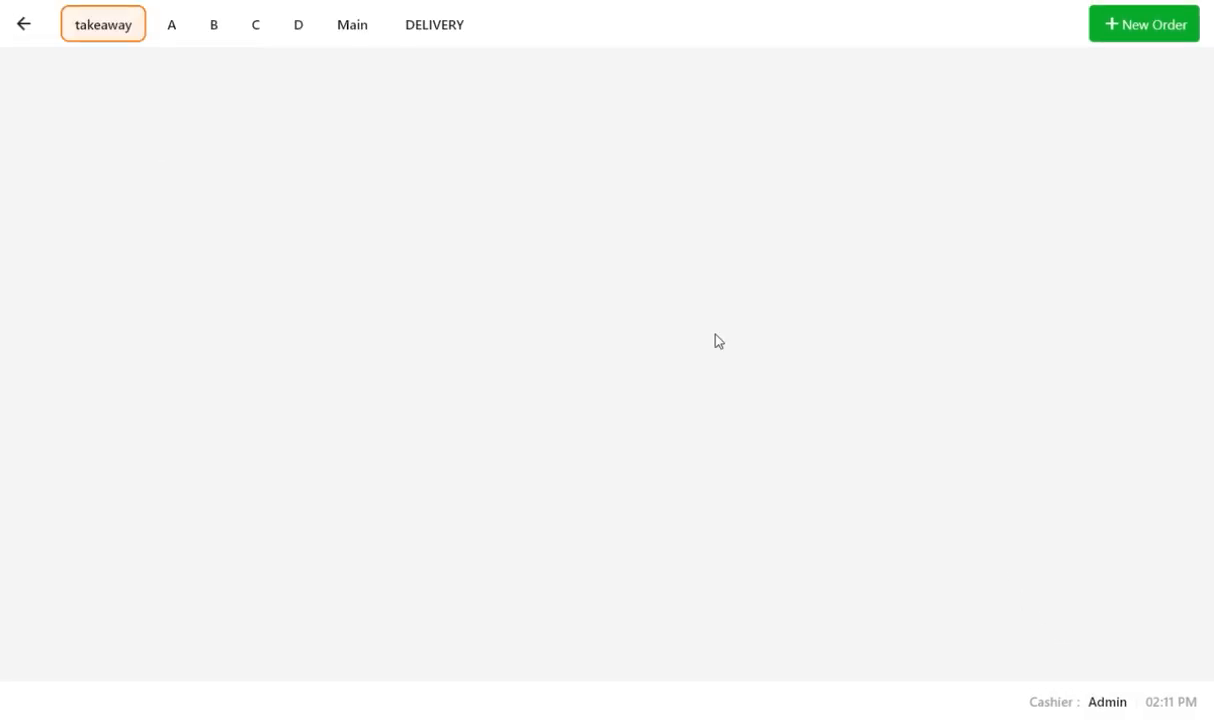